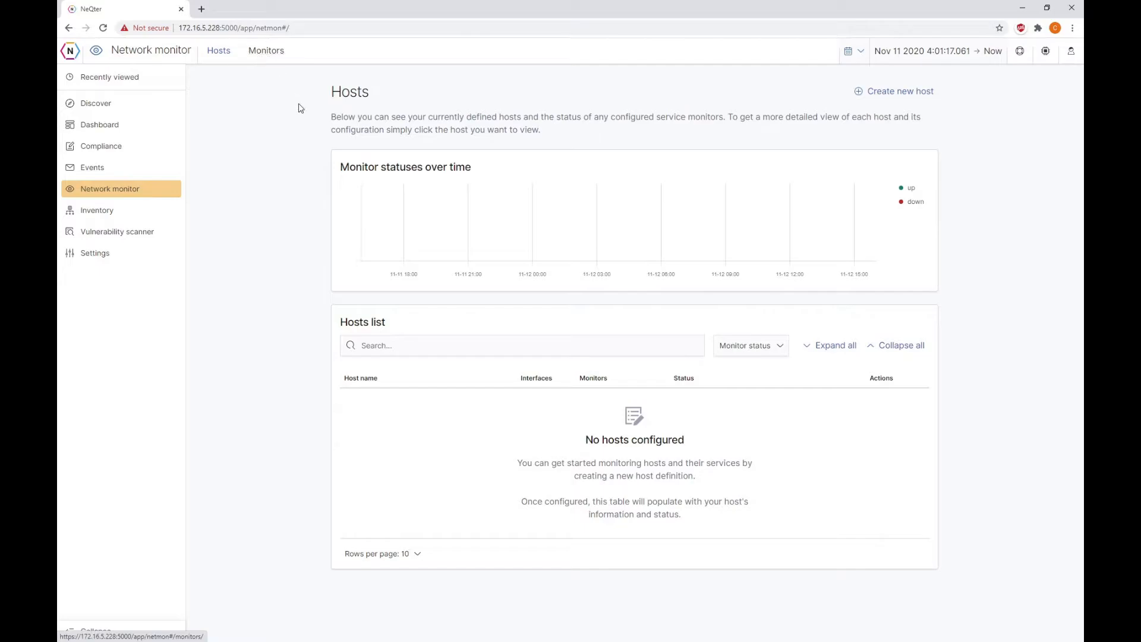
pyautogui.moveTo(362, 168); pyautogui.dragTo(386, 169)
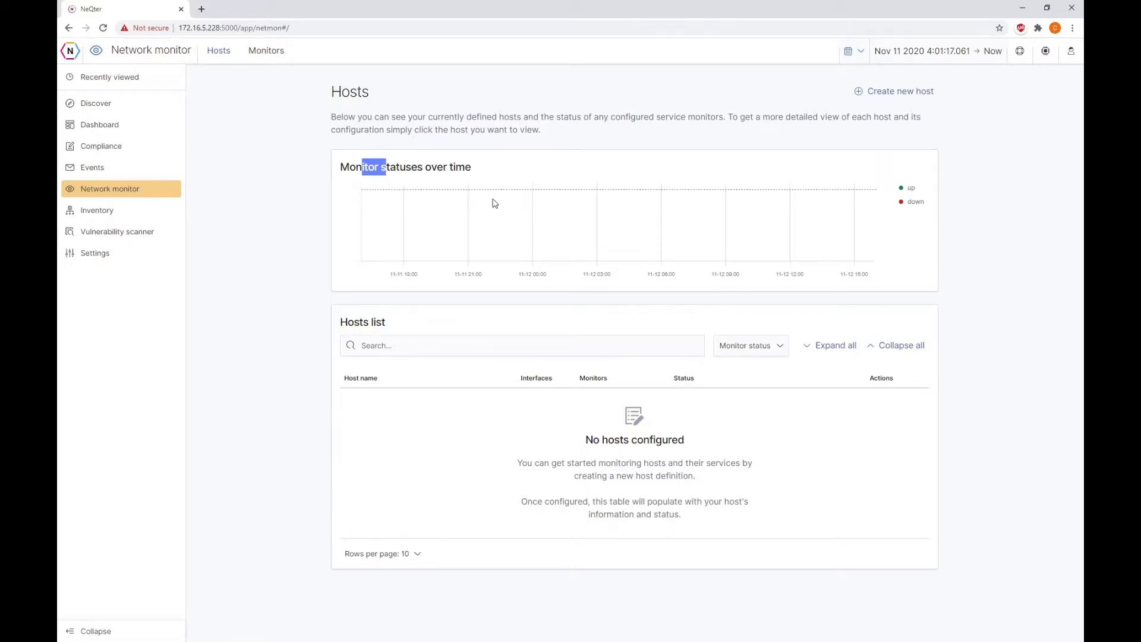
pyautogui.click(346, 318)
pyautogui.moveTo(346, 318); pyautogui.dragTo(766, 469)
pyautogui.click(744, 462)
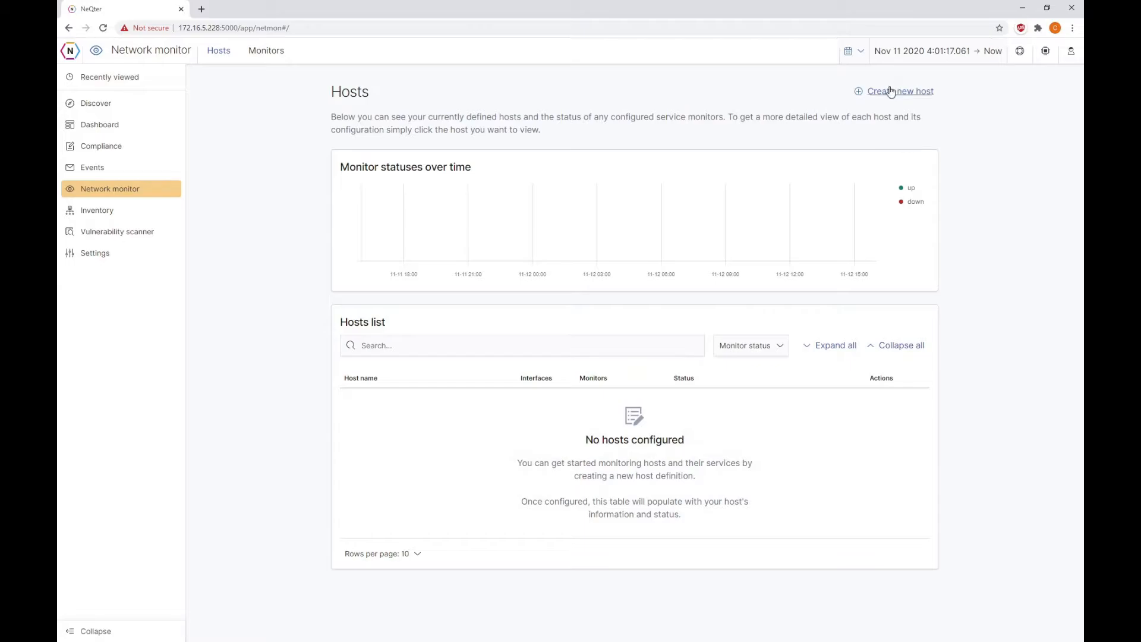
# Start a new host definition in the network monitor and set its name to Dc1
pyautogui.click(869, 94)
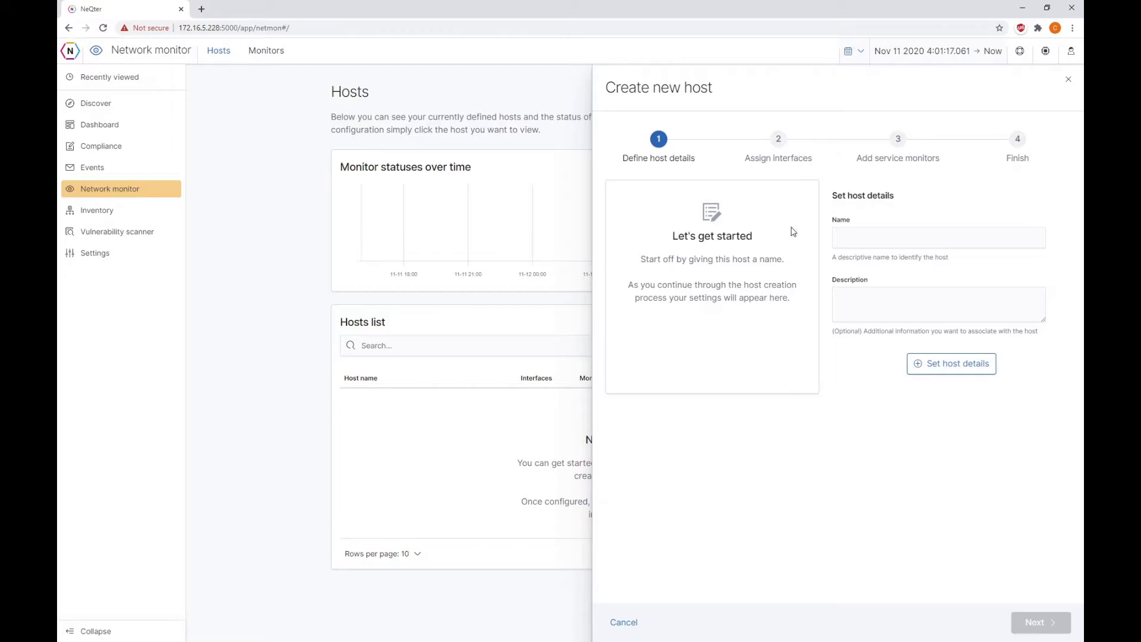
pyautogui.click(853, 244)
pyautogui.write('/d')
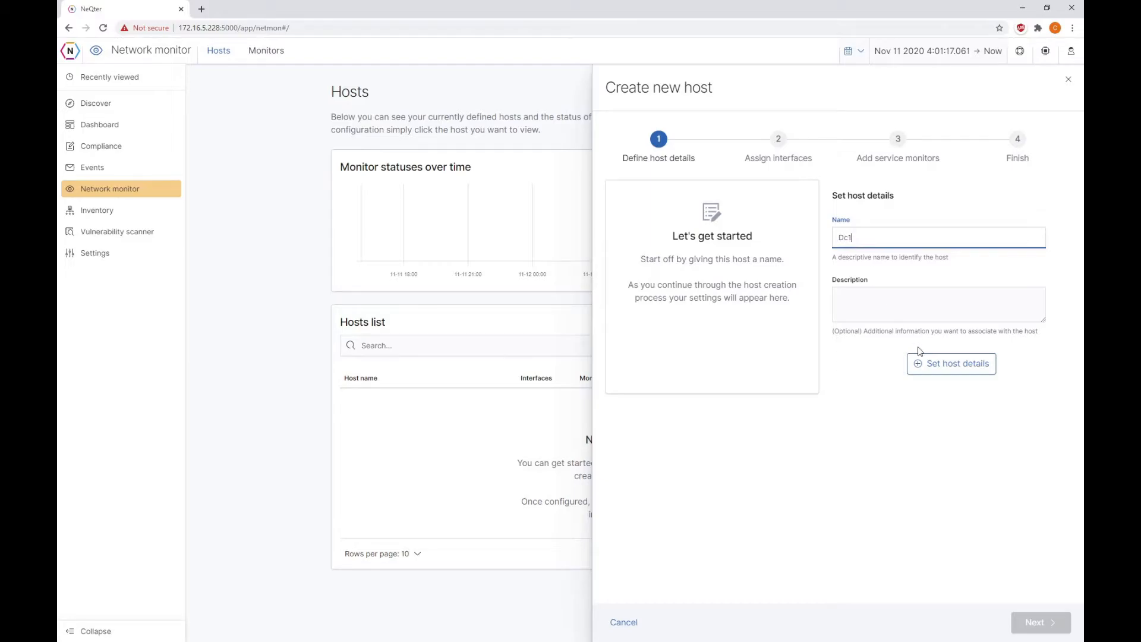
pyautogui.click(943, 372)
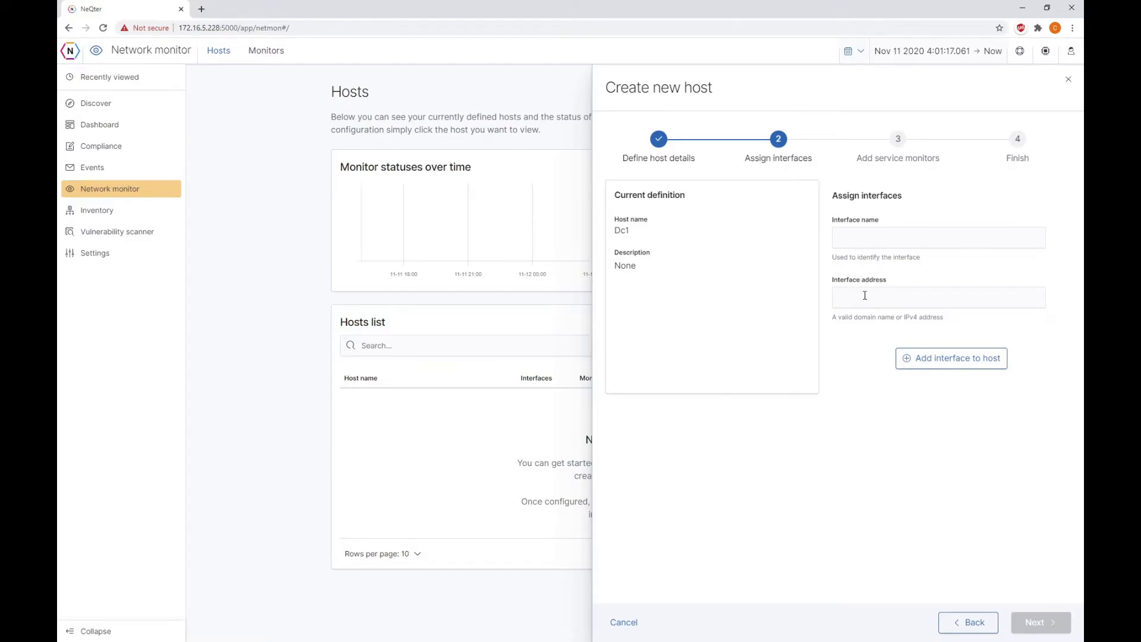
# Open Settings in a separate browser tab and copy dc1's IP address from the syslog and agent inputs
pyautogui.rightClick(135, 258)
pyautogui.click(143, 265)
pyautogui.click(248, 6)
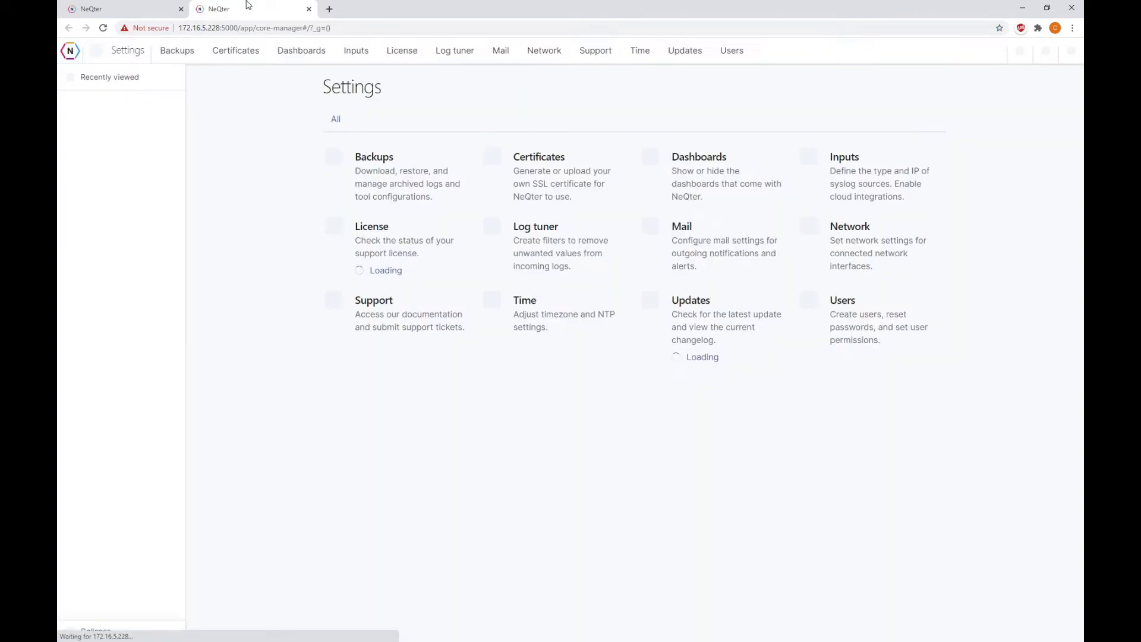
pyautogui.click(871, 172)
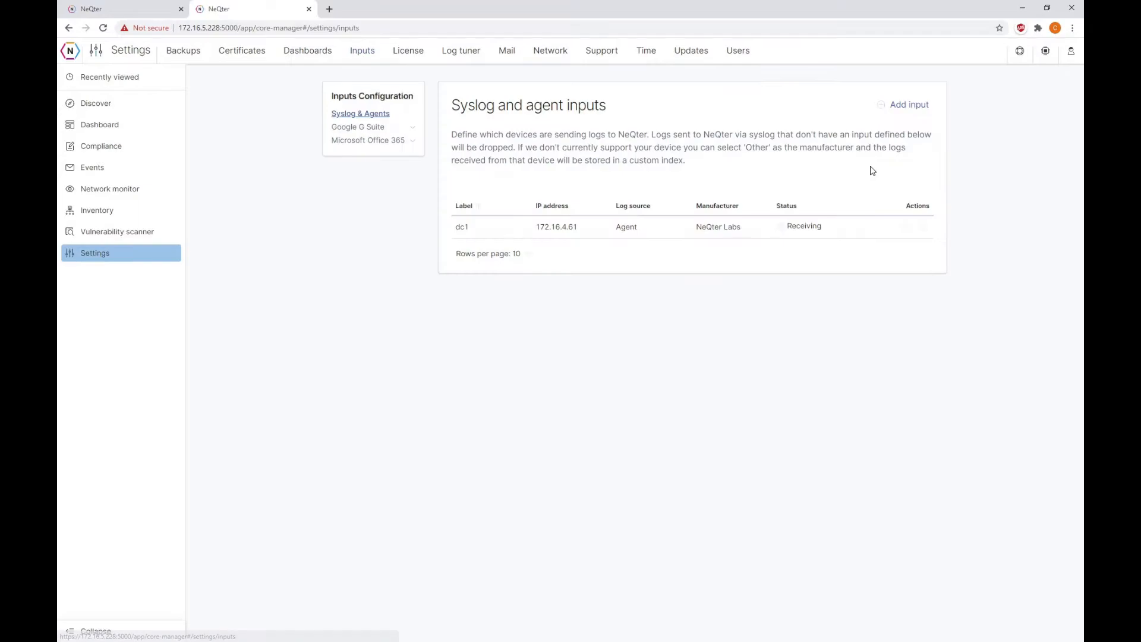
pyautogui.moveTo(583, 230); pyautogui.dragTo(535, 230)
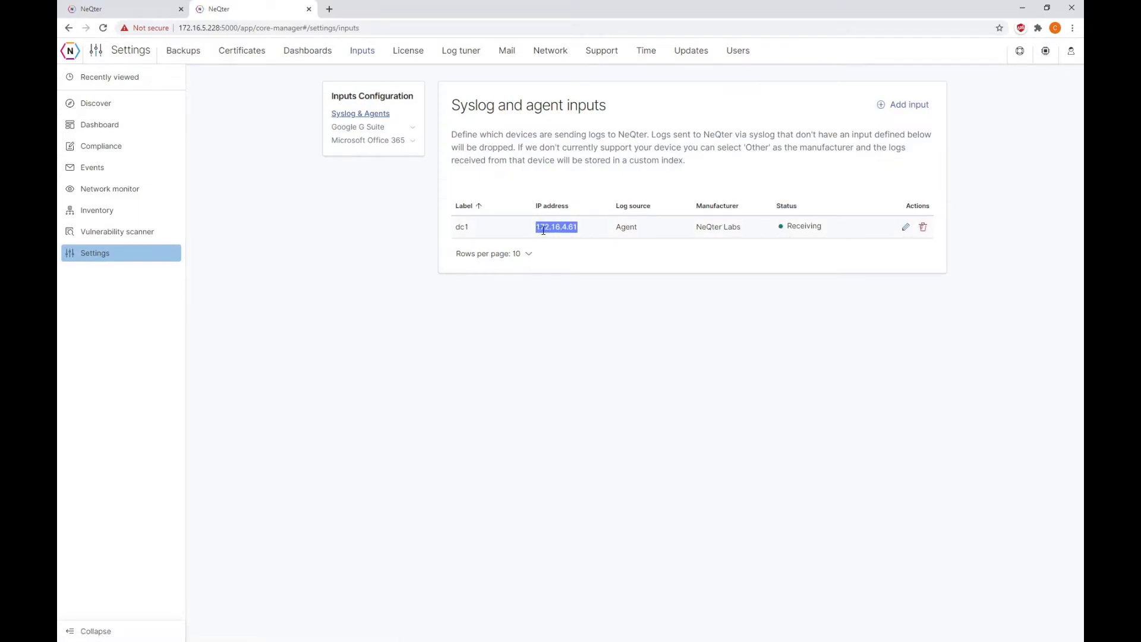
pyautogui.rightClick(542, 231)
pyautogui.click(561, 238)
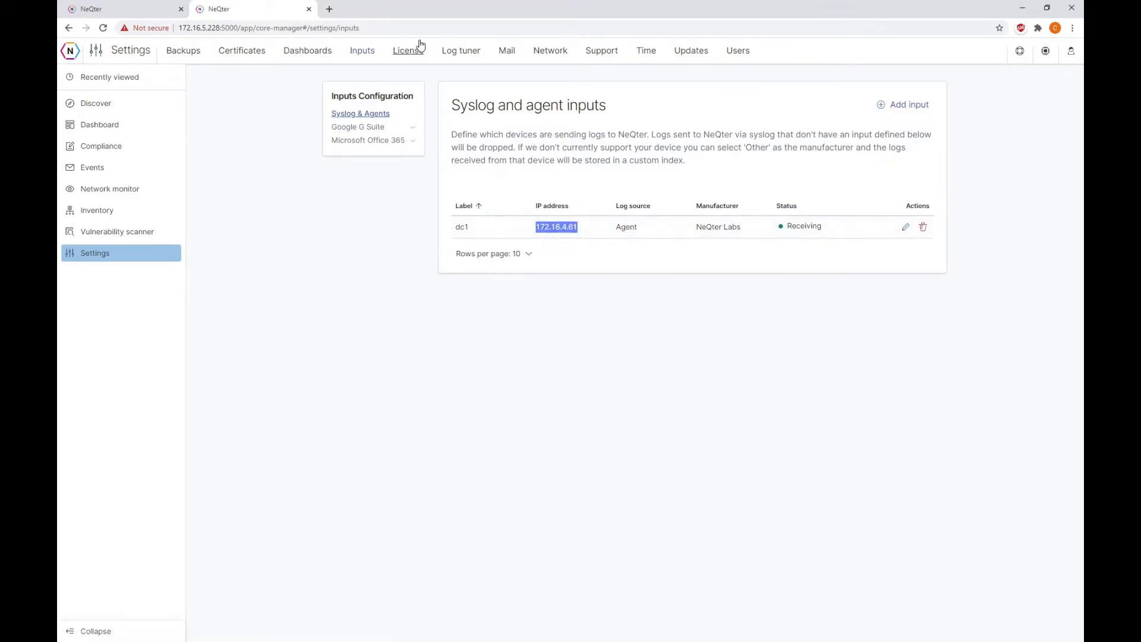
pyautogui.click(309, 9)
# Add an interface named Test with the address 172.16.4.61 to the new host and continue to the service monitors
pyautogui.click(874, 295)
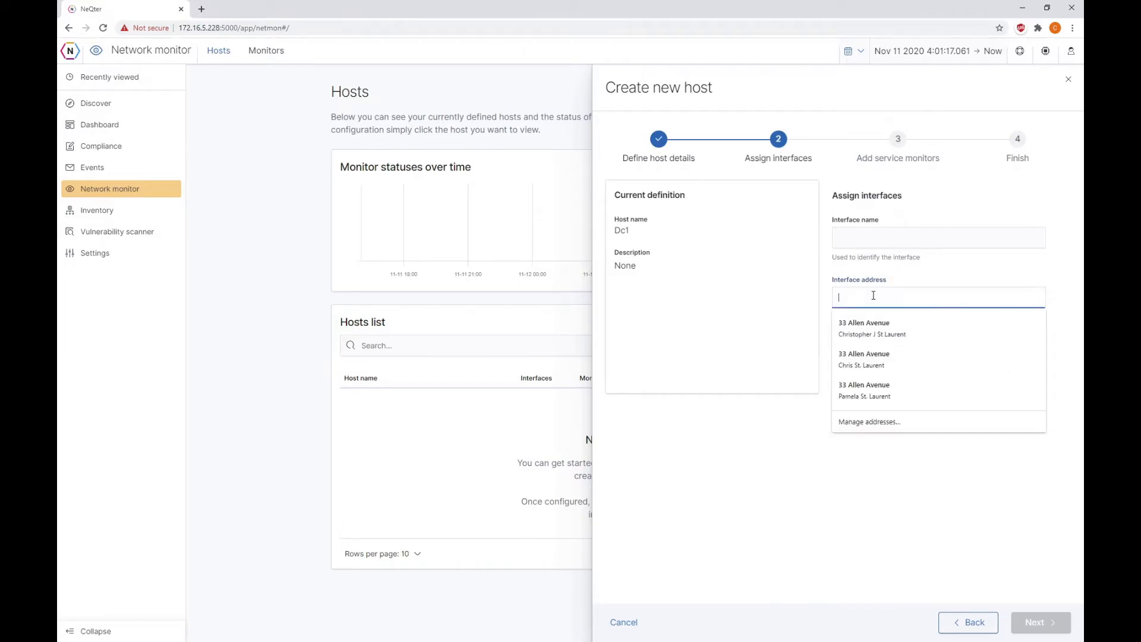
pyautogui.hotkey('ctrl', 'v')
pyautogui.click(815, 266)
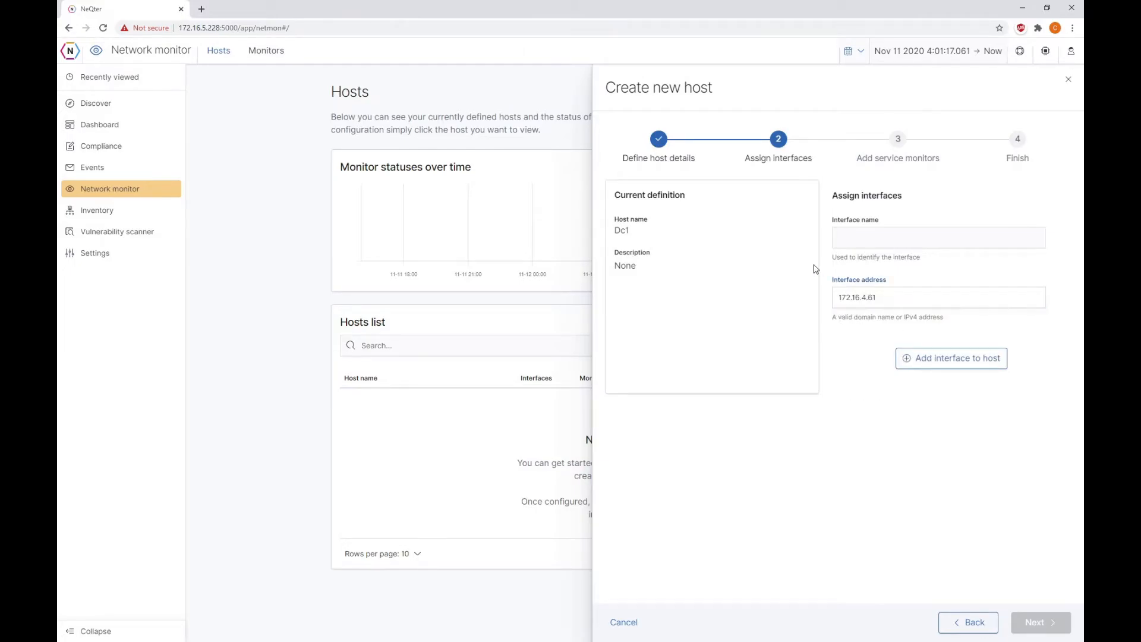
pyautogui.click(864, 247)
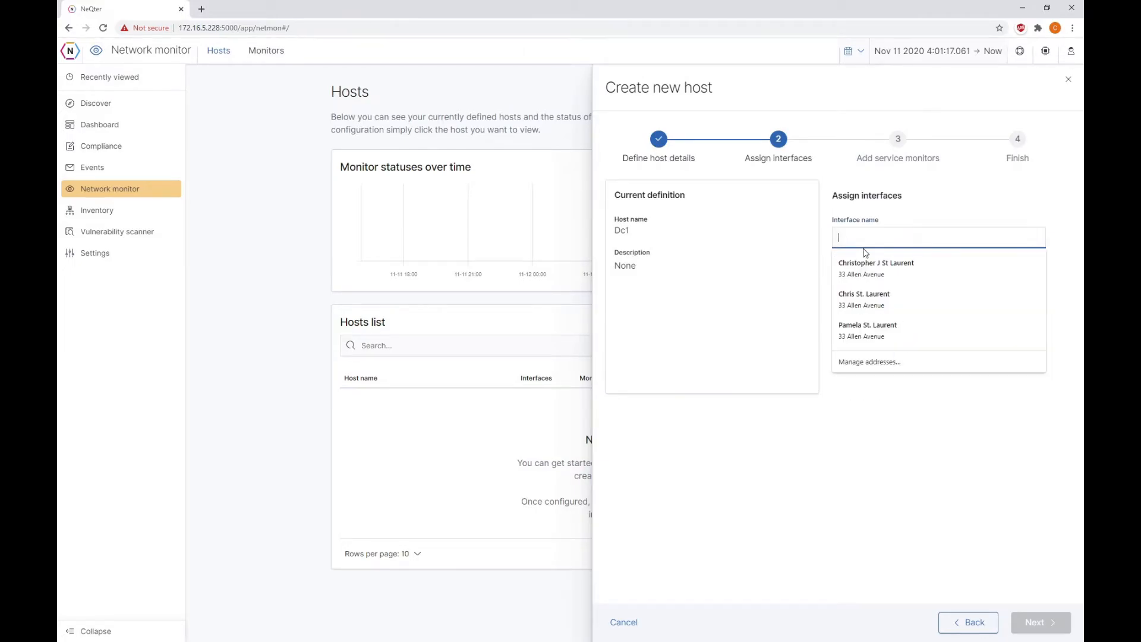
pyautogui.write('Test')
pyautogui.click(865, 262)
pyautogui.click(932, 353)
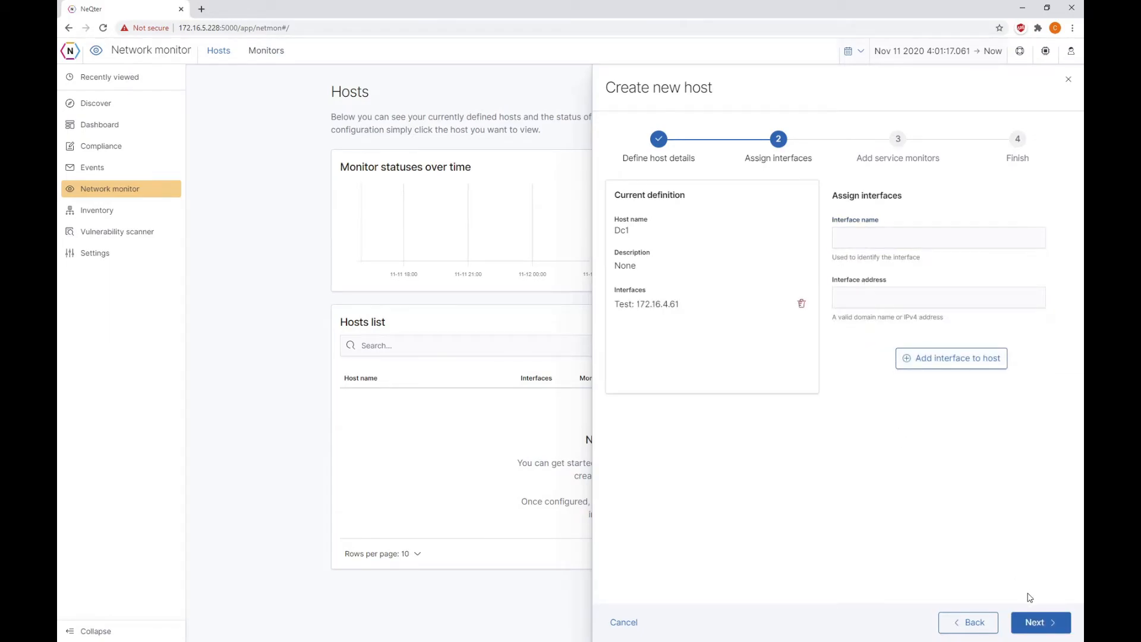
pyautogui.click(1040, 621)
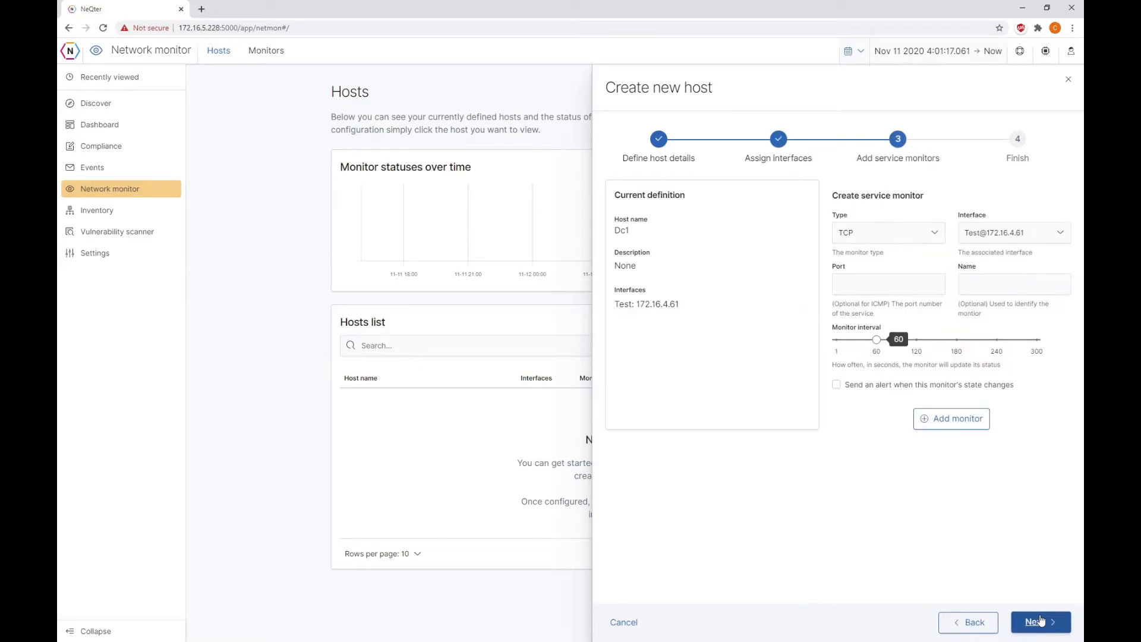
pyautogui.click(971, 624)
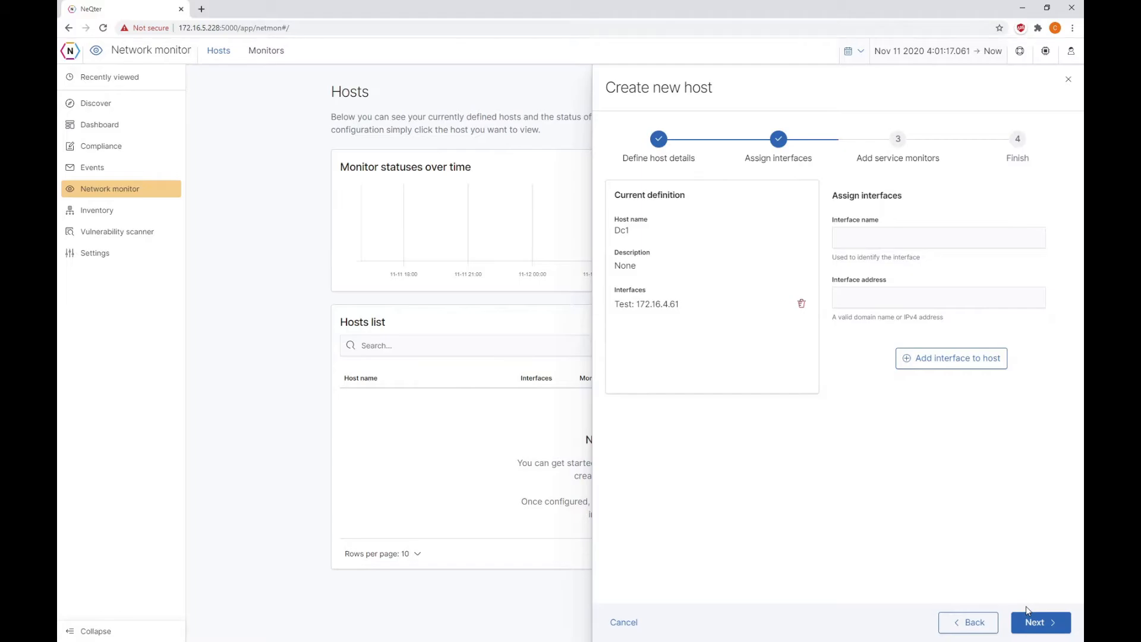
pyautogui.click(1037, 622)
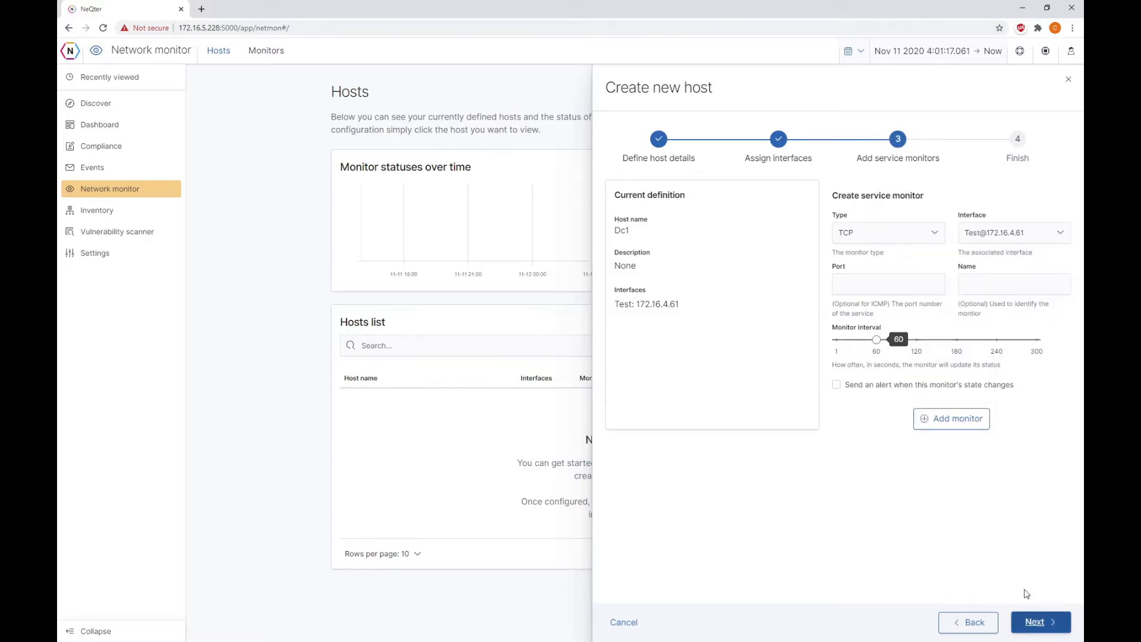
pyautogui.click(883, 234)
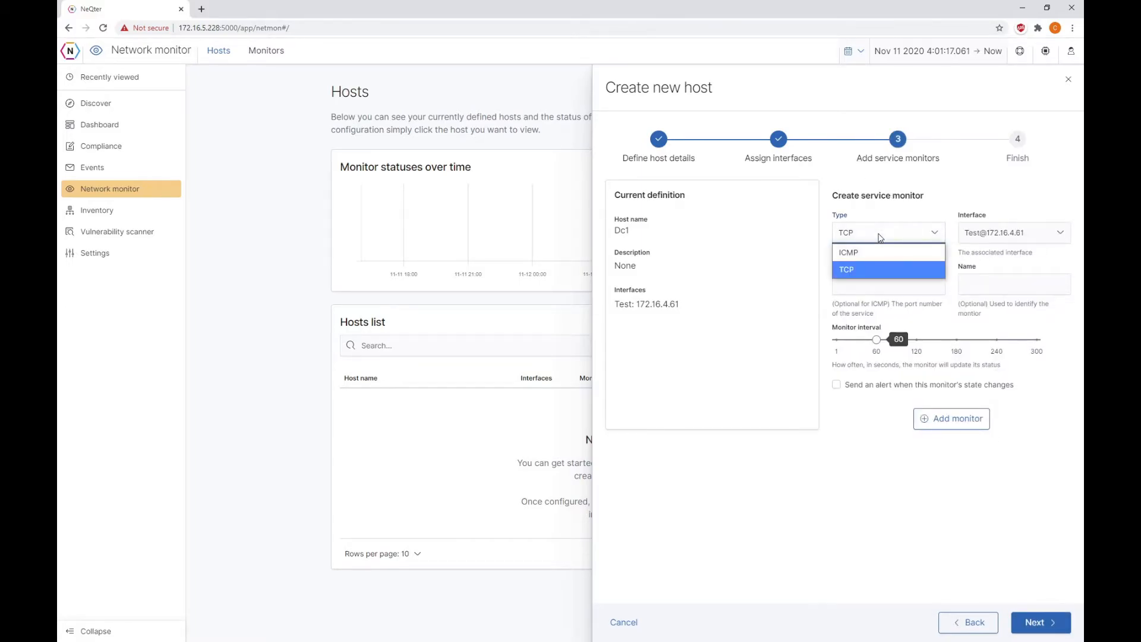
pyautogui.click(871, 252)
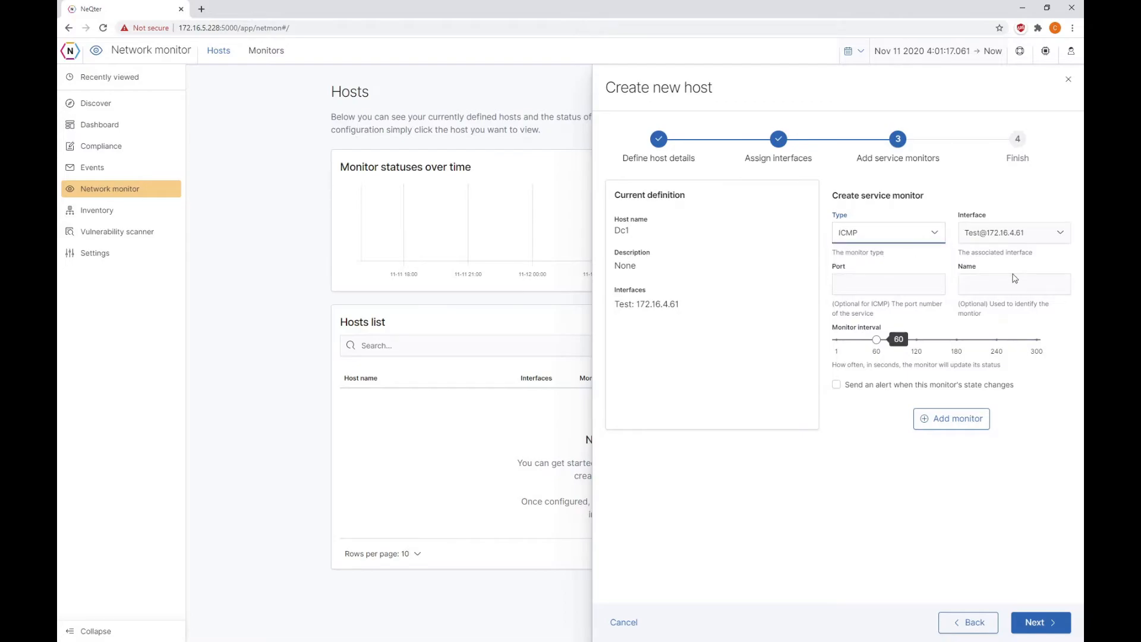
pyautogui.click(915, 239)
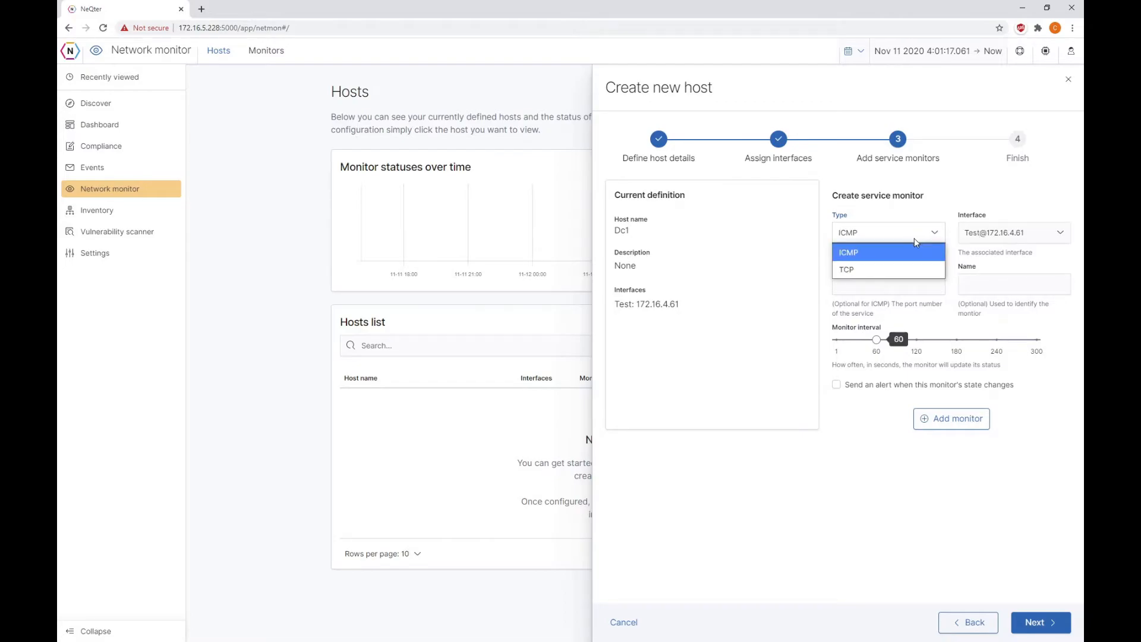
pyautogui.click(909, 252)
pyautogui.click(1011, 232)
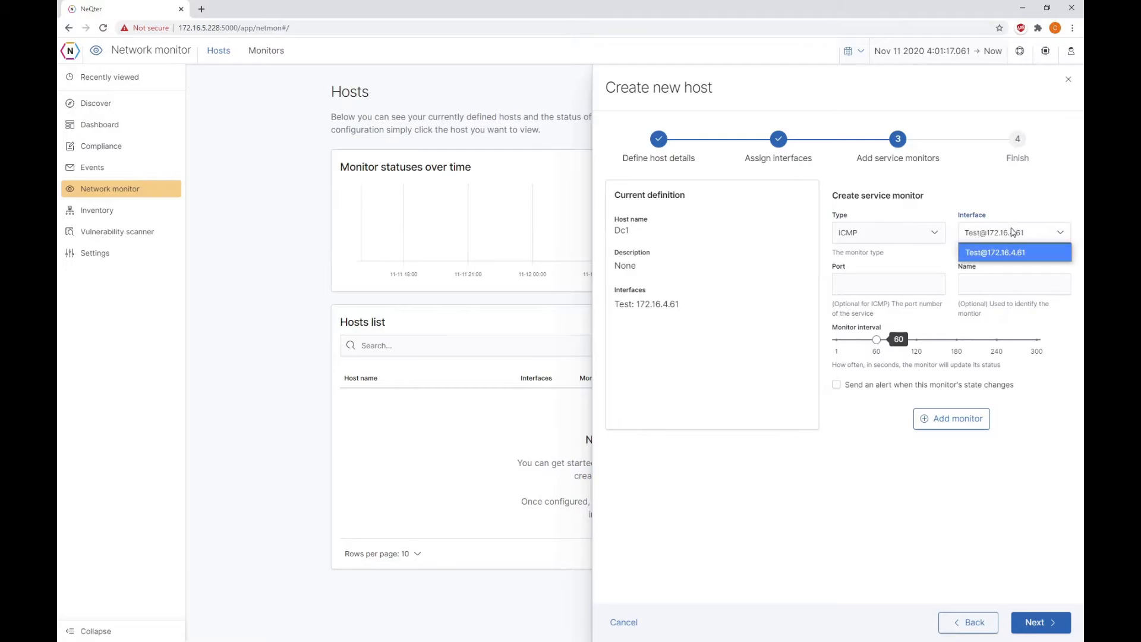
pyautogui.click(999, 253)
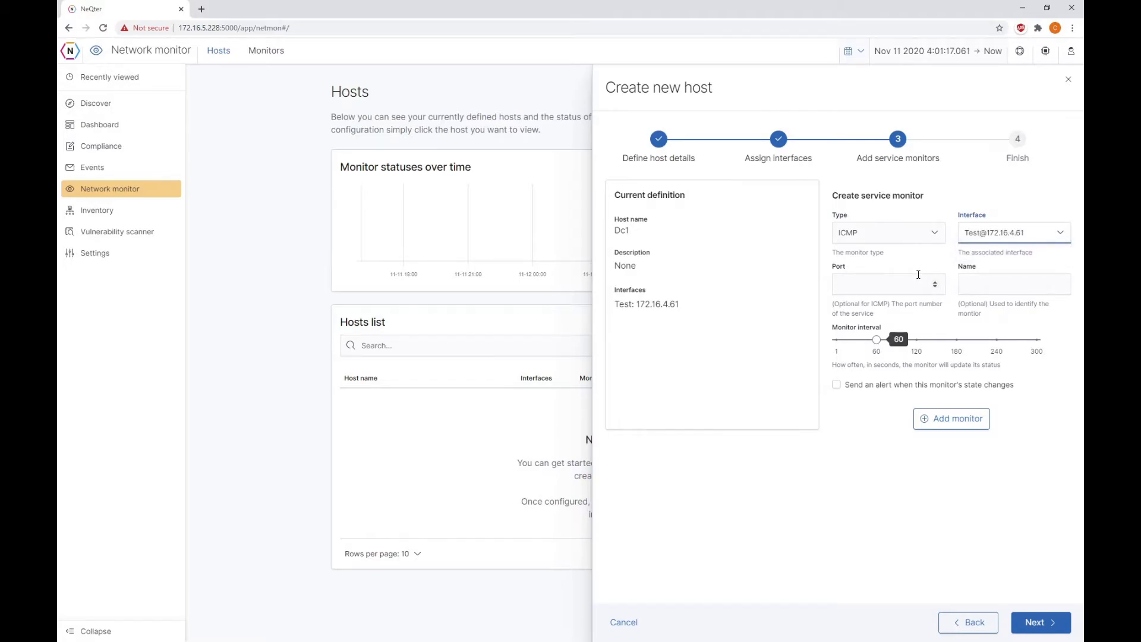
pyautogui.click(839, 268)
pyautogui.click(873, 244)
pyautogui.click(861, 265)
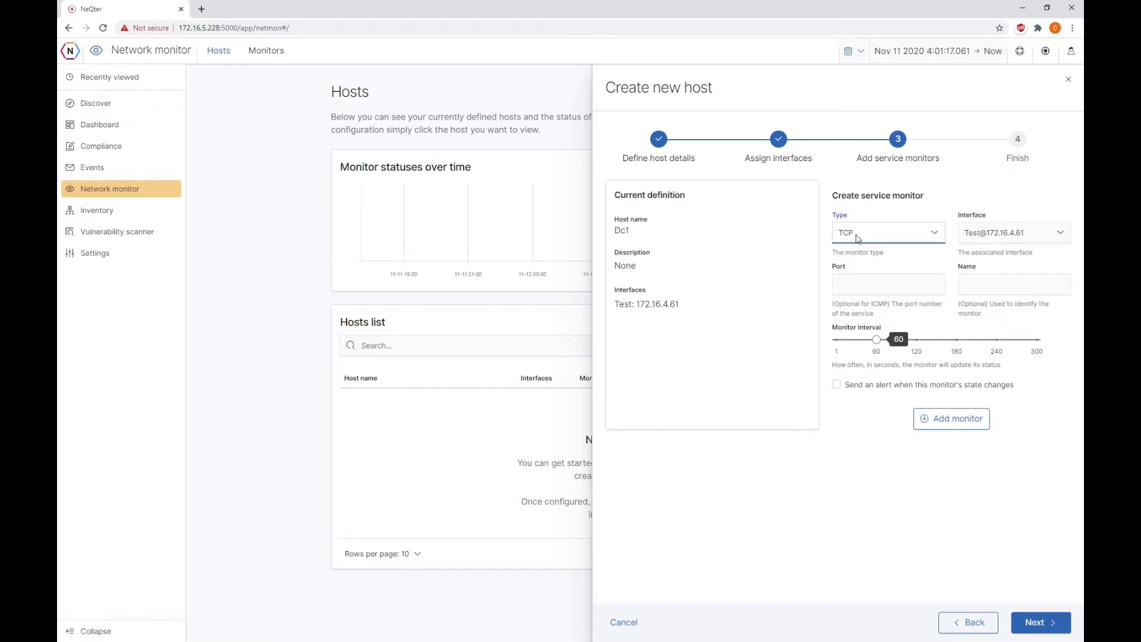
pyautogui.click(900, 243)
pyautogui.click(900, 249)
# Add the ICMP monitor with alerts on state changes enabled, and save the host
pyautogui.click(847, 390)
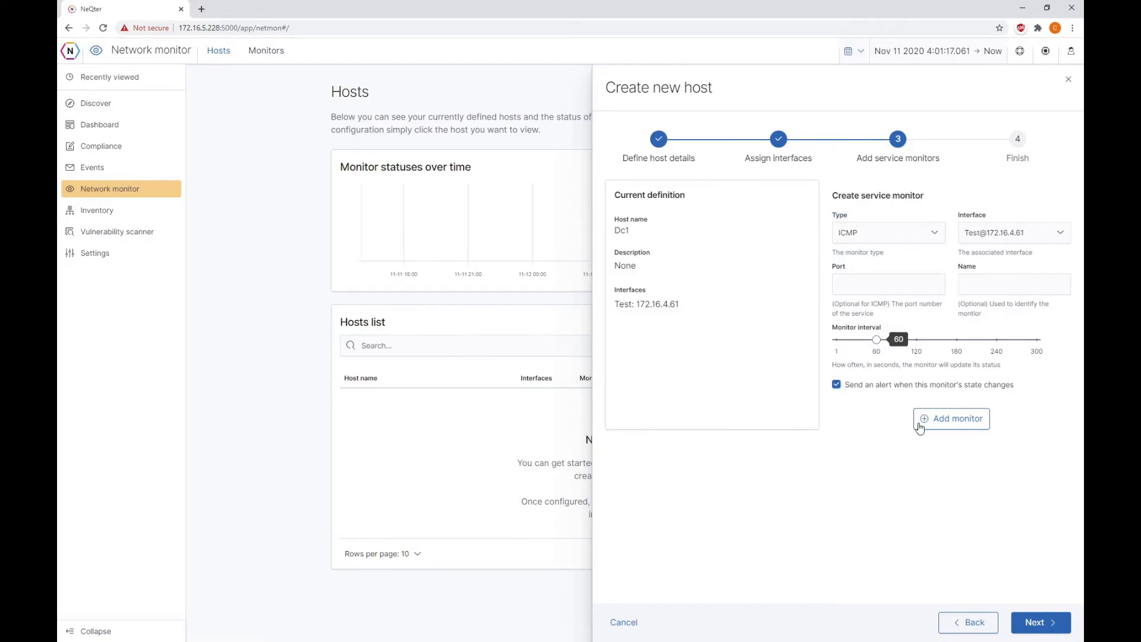
pyautogui.click(929, 427)
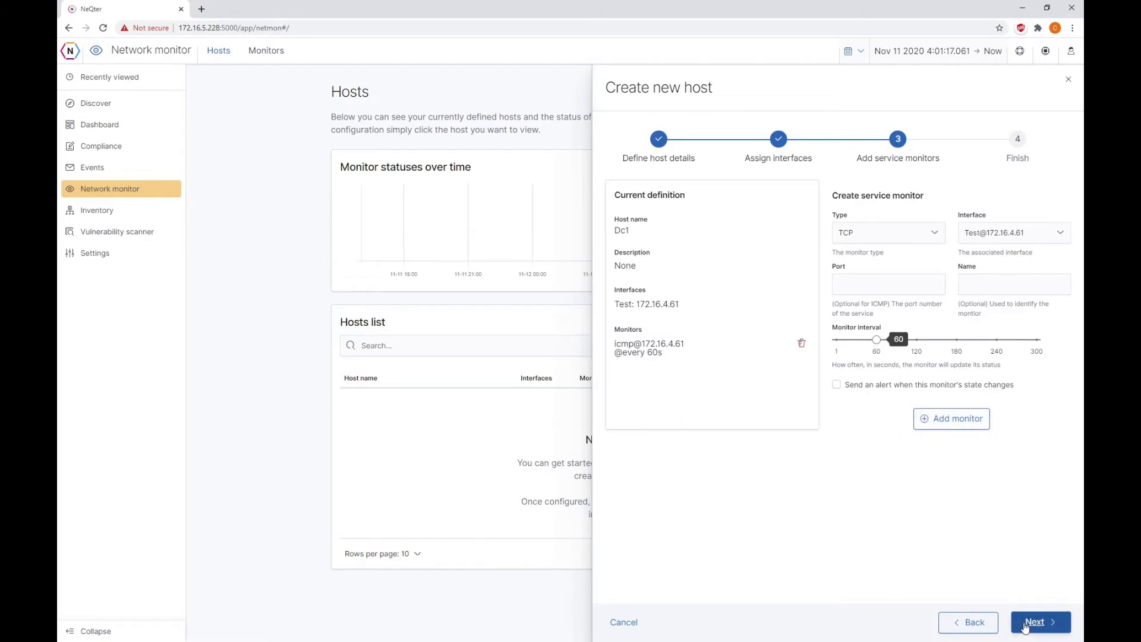
pyautogui.click(1025, 624)
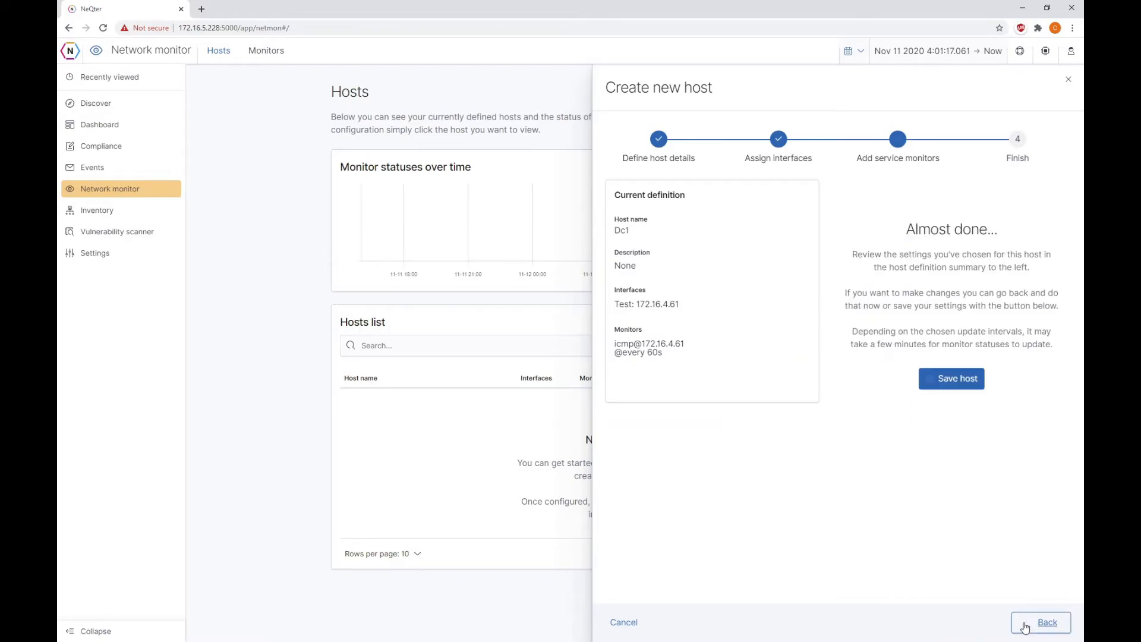
pyautogui.click(953, 378)
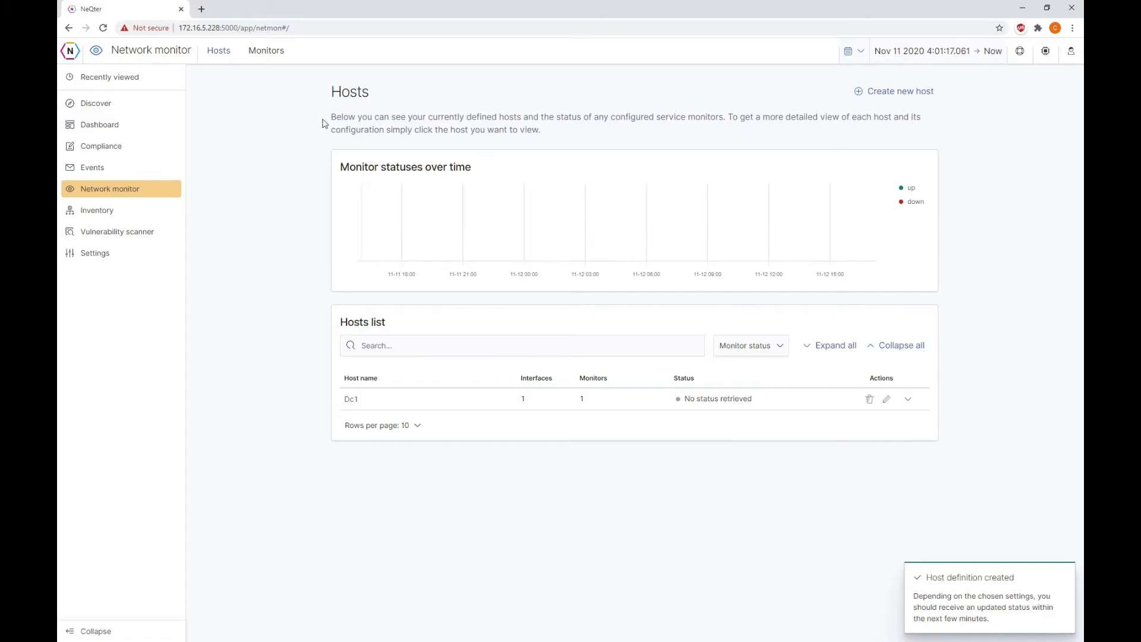
# Check the Dc1 entry on the Monitors page and return to the hosts overview
pyautogui.click(290, 49)
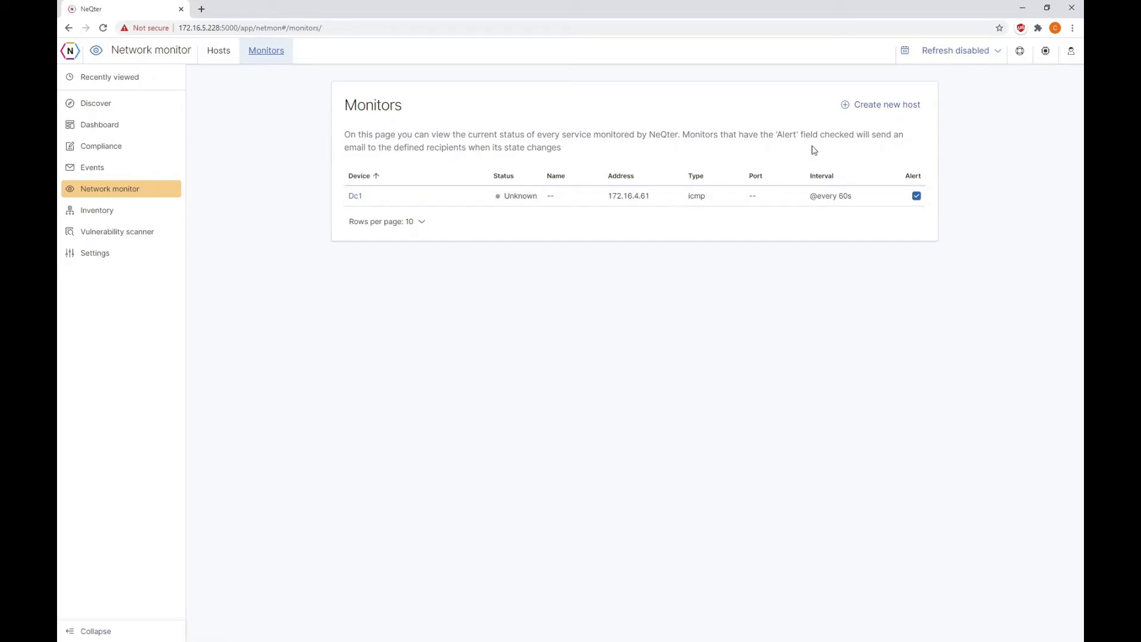
pyautogui.click(227, 52)
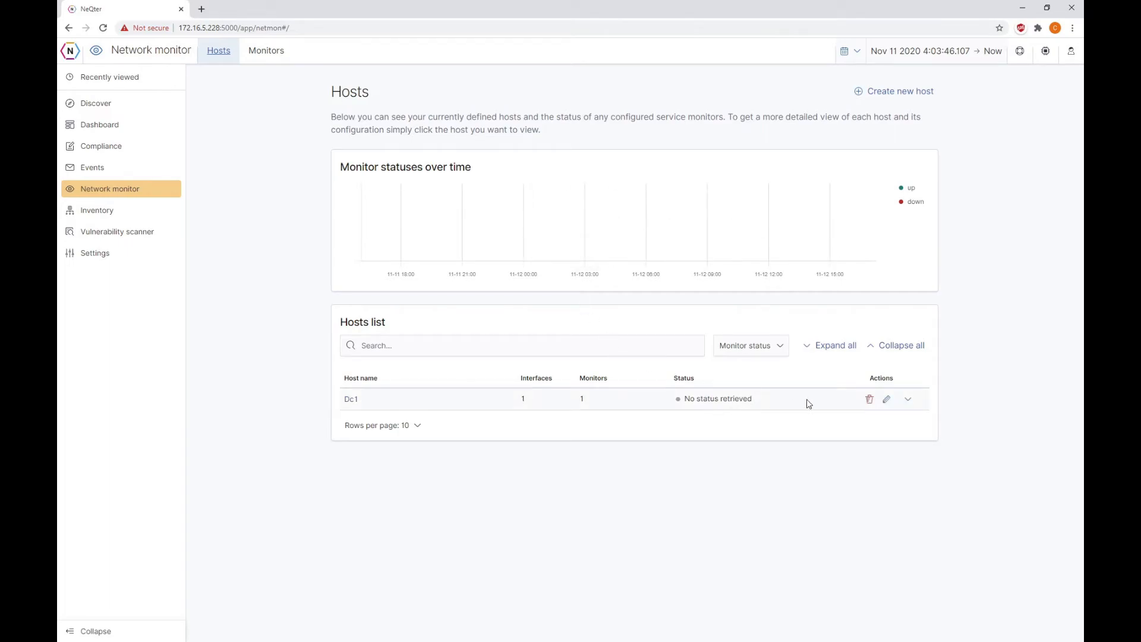
# Review Dc1's host definition, including its new-monitor form and ICMP monitor settings, and close it without saving
pyautogui.click(886, 400)
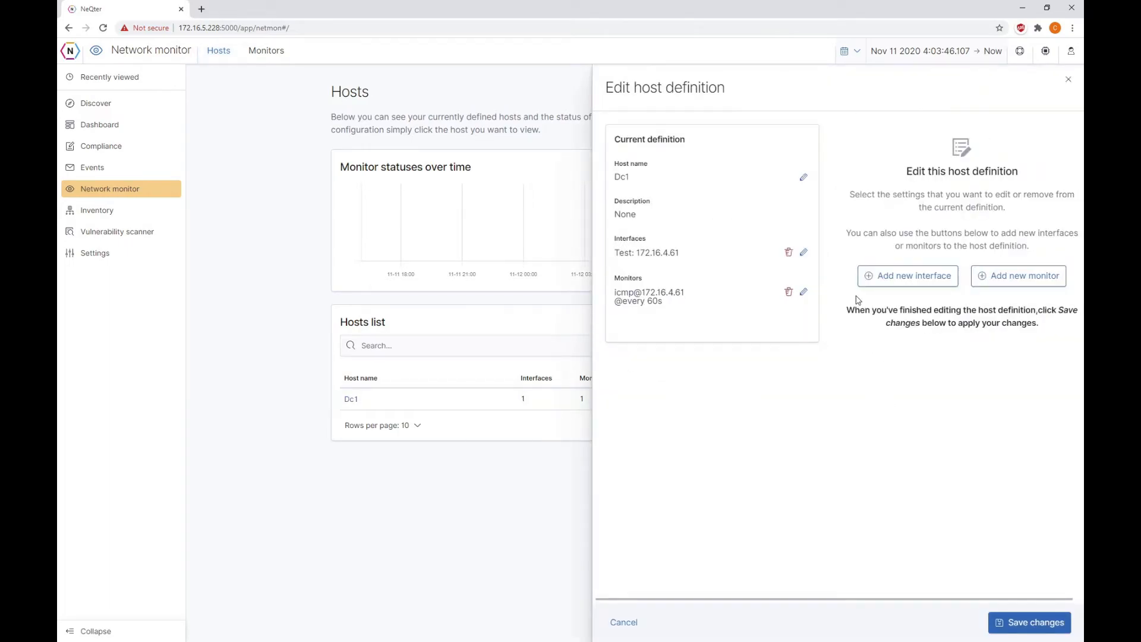
pyautogui.click(991, 278)
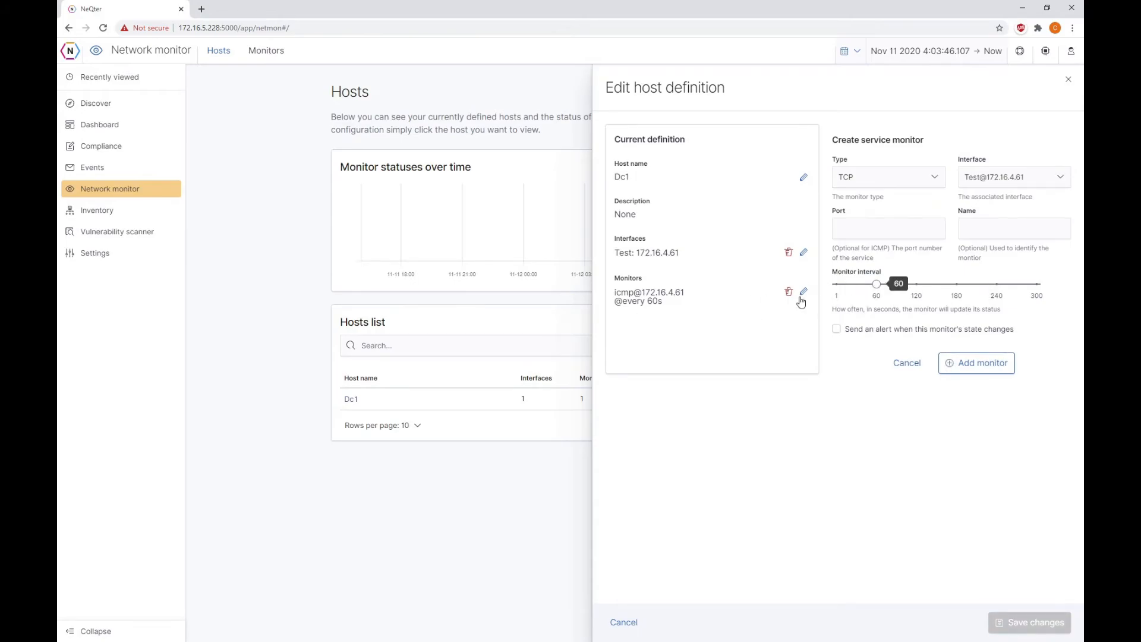
pyautogui.click(804, 292)
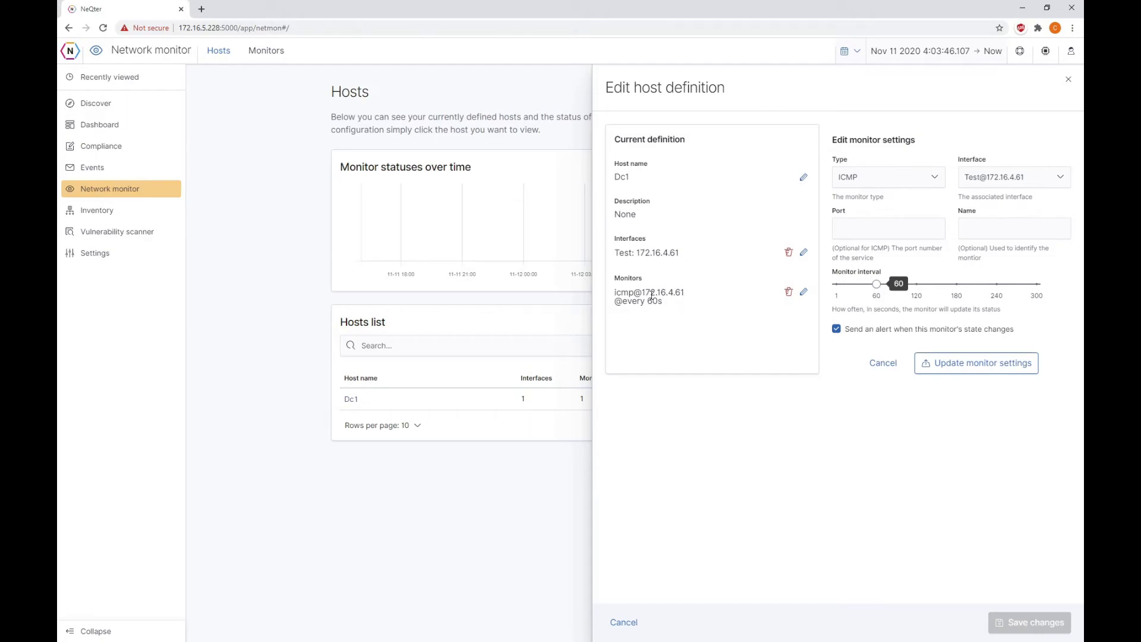
pyautogui.moveTo(647, 293)
pyautogui.mouseDown()
pyautogui.moveTo(687, 293)
pyautogui.moveTo(642, 294)
pyautogui.mouseUp()
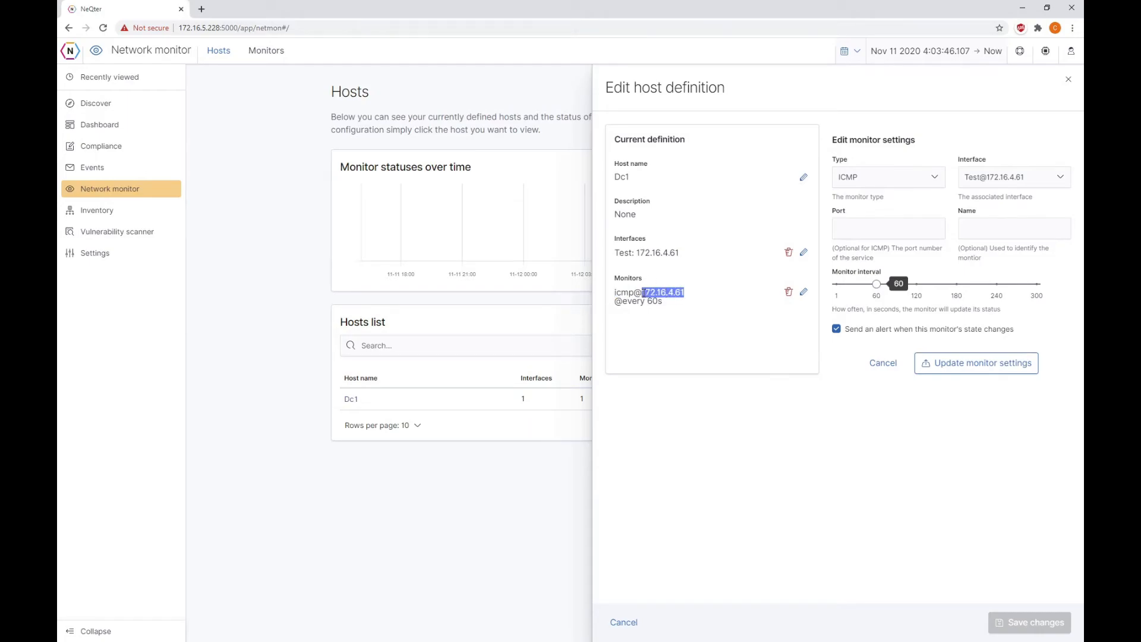
pyautogui.click(533, 296)
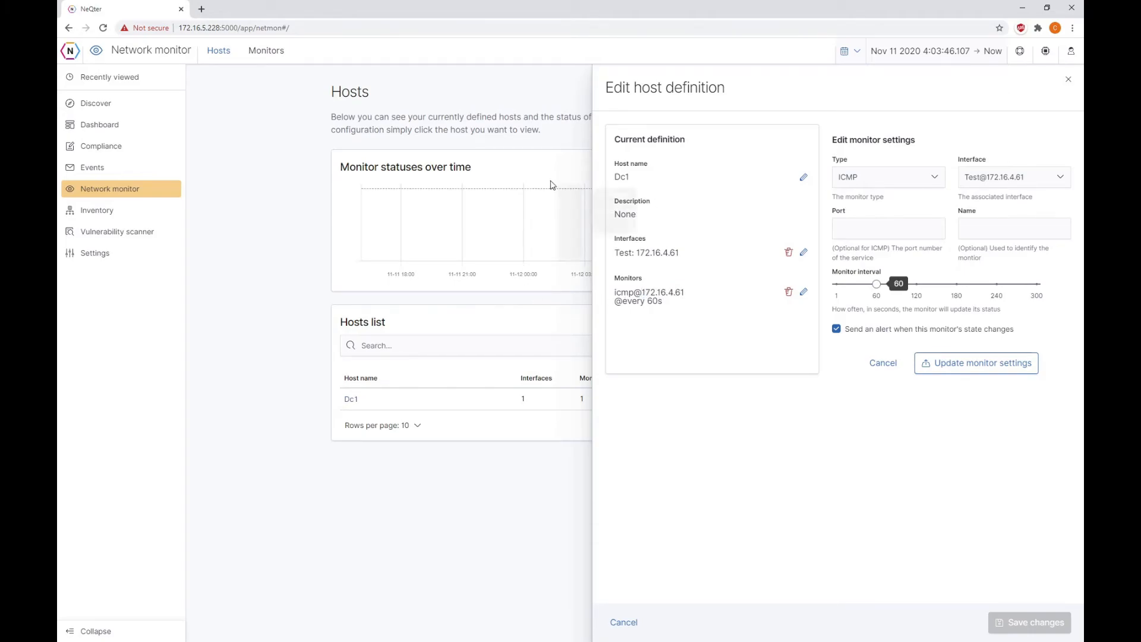
pyautogui.click(1068, 81)
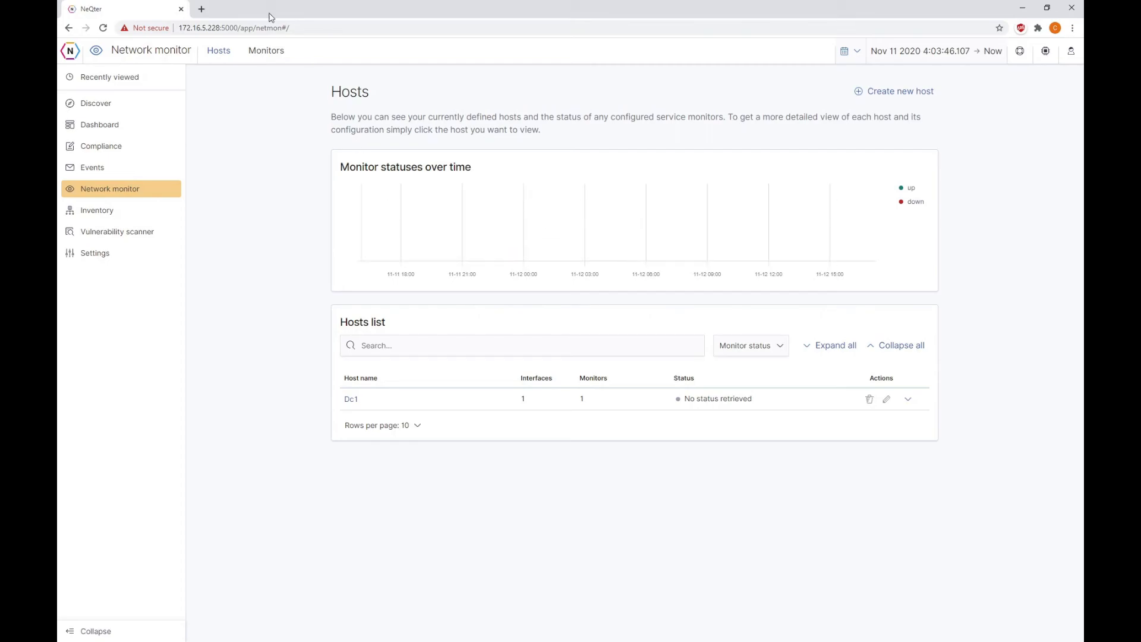
# Check the current status of Dc1's monitor and the hosts overview's chart of monitor statuses over time
pyautogui.click(282, 49)
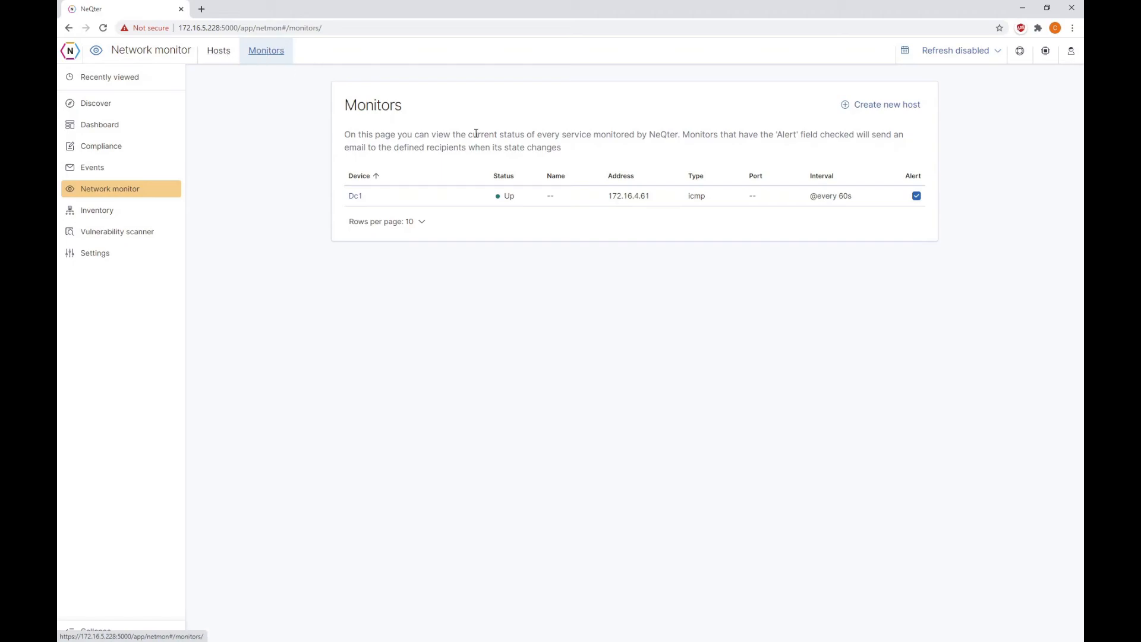
pyautogui.click(218, 49)
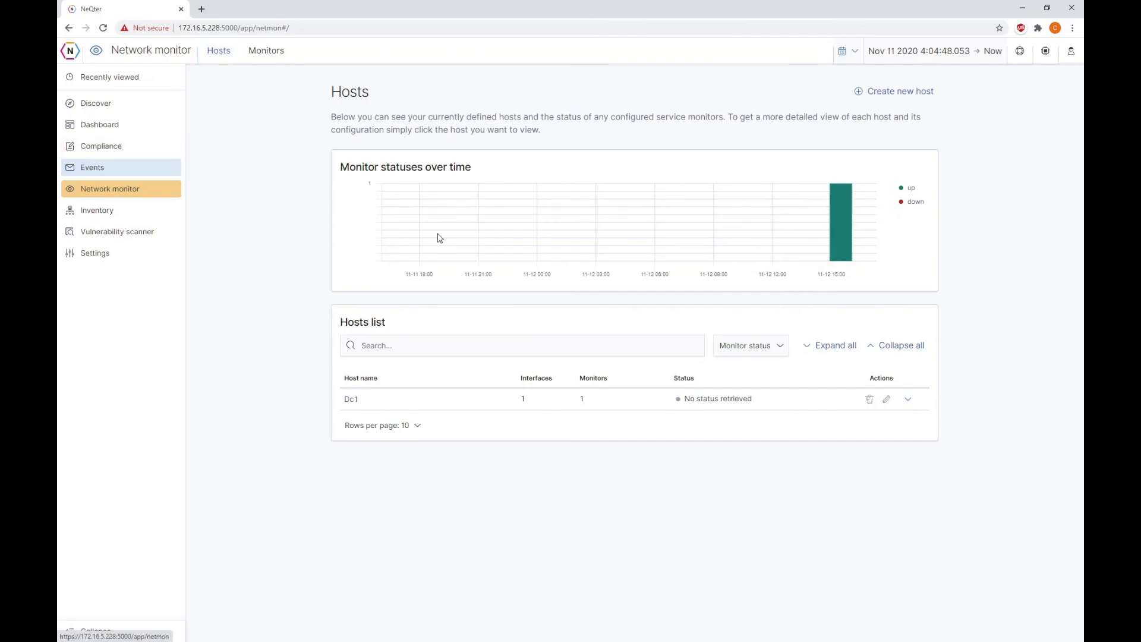
# Open the Events section
pyautogui.click(120, 169)
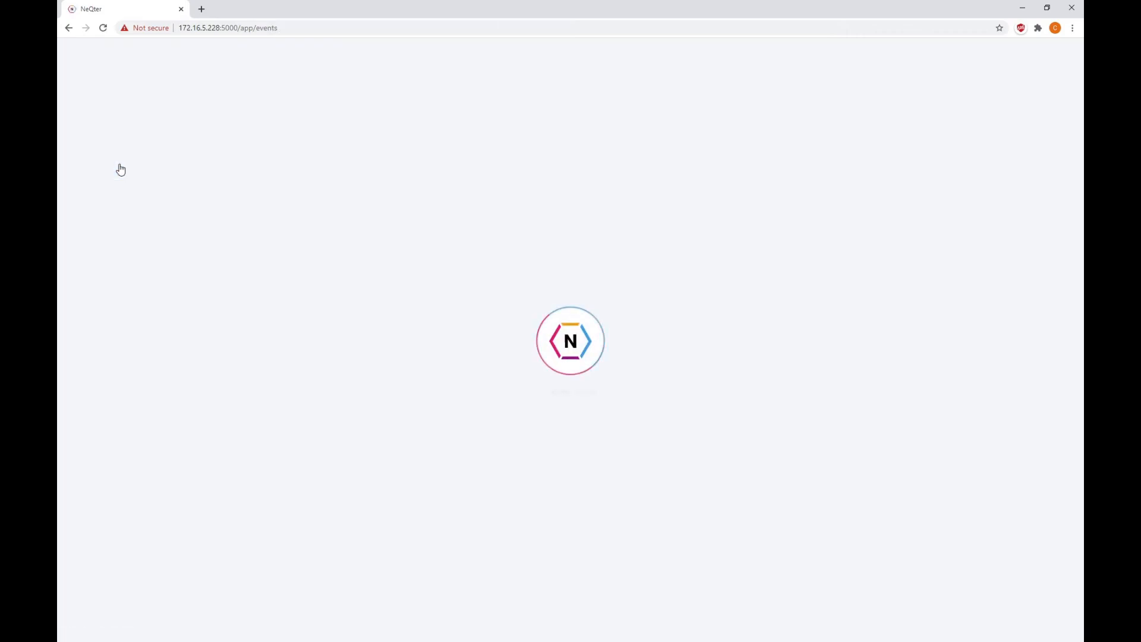